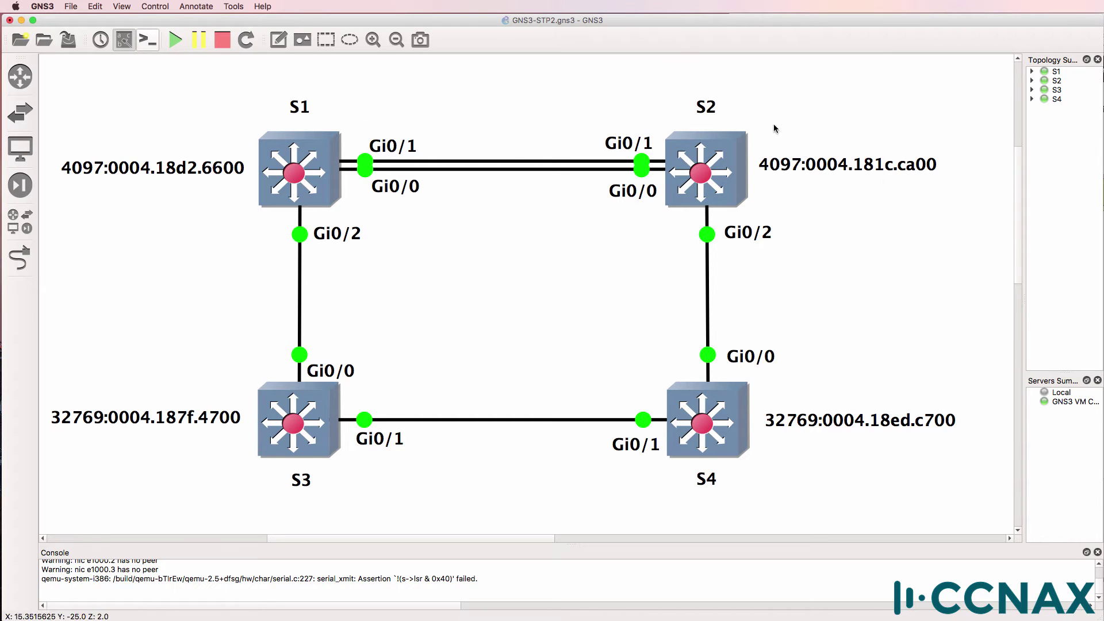
Step: Duplicate S2's bridge ID label, move the copy above S2 and change its text to 'Root'
{"action": "right_click", "coordinate": [828, 167]}
{"action": "left_click", "coordinate": [862, 183]}
{"action": "left_click_drag", "start_coordinate": [816, 196], "coordinate": [789, 135]}
{"action": "double_click", "coordinate": [788, 135]}
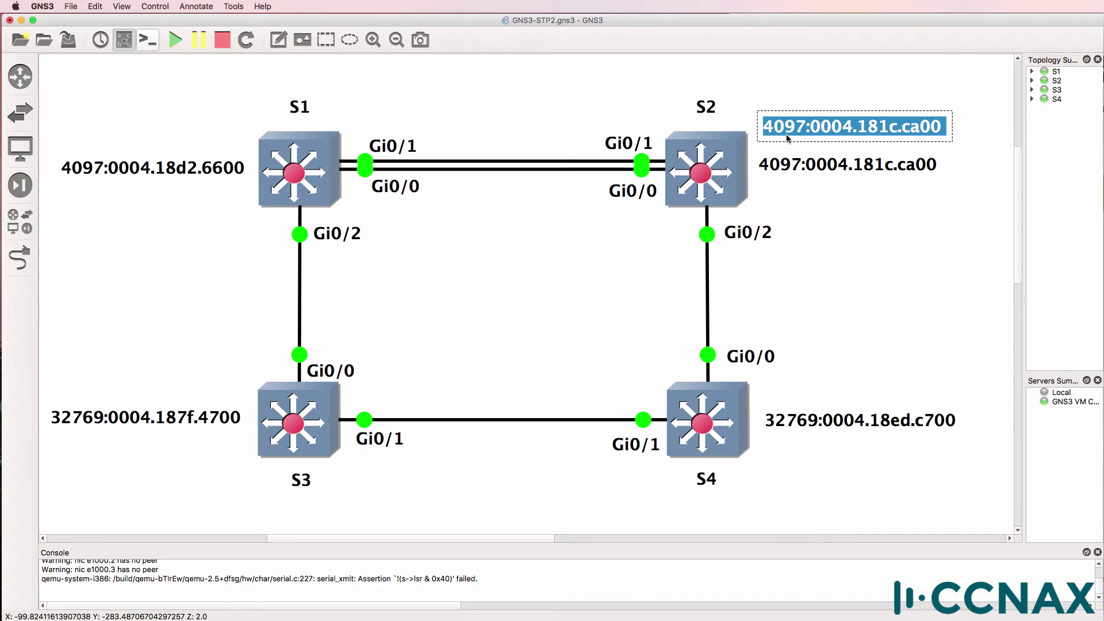
{"action": "type", "text": "Root"}
{"action": "left_click", "coordinate": [783, 238]}
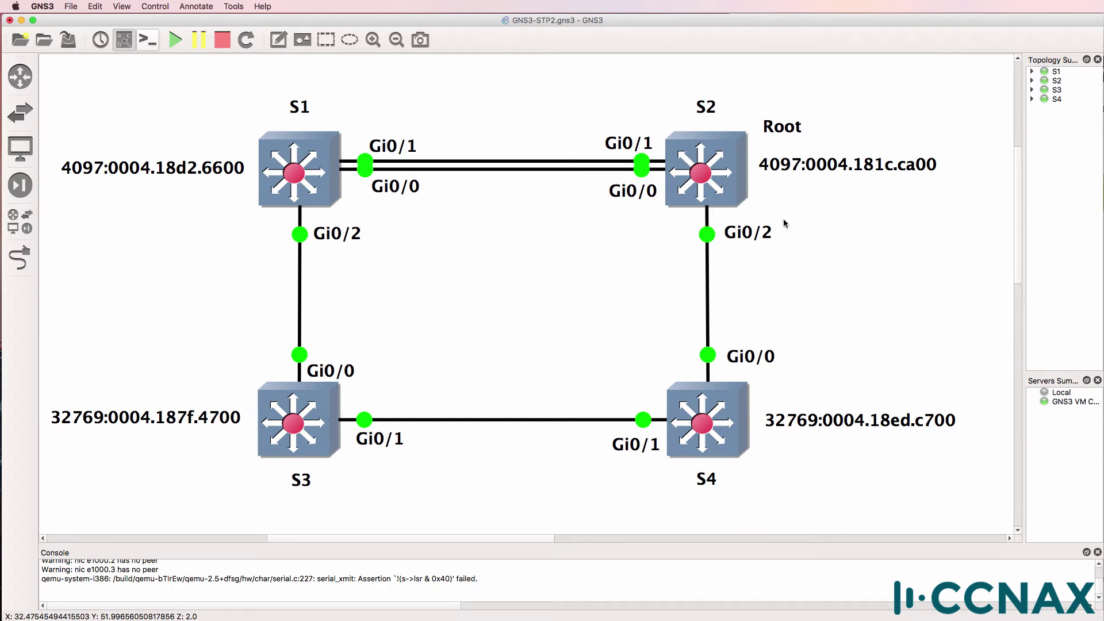
{"action": "left_click", "coordinate": [784, 127]}
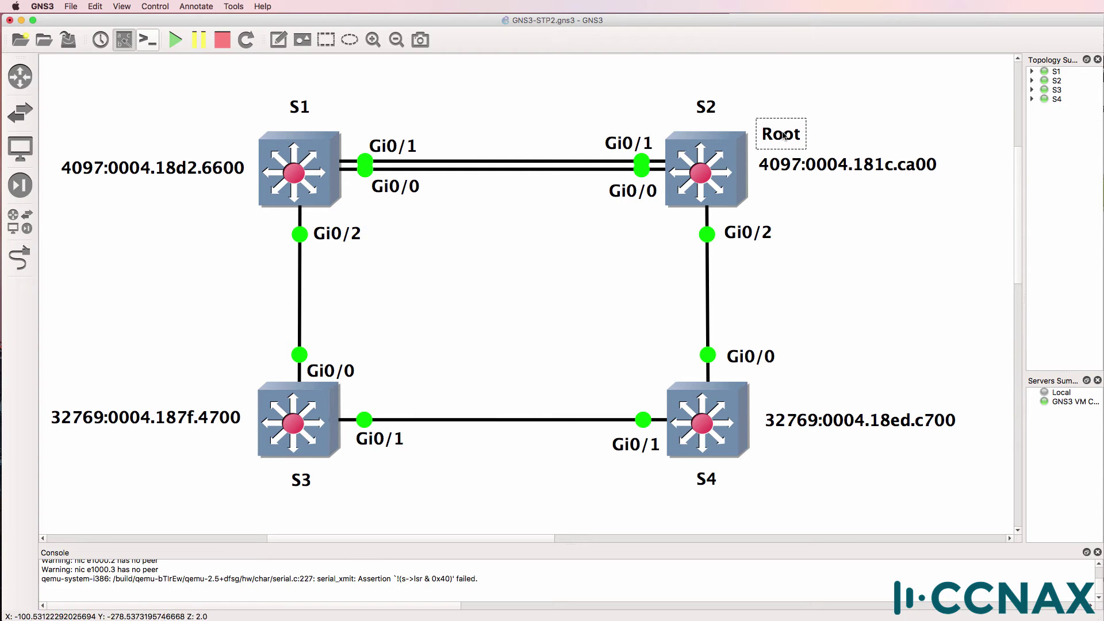
Step: On S2's console, enter privileged mode with en and run show spanning-tree
{"action": "key", "text": "Return"}
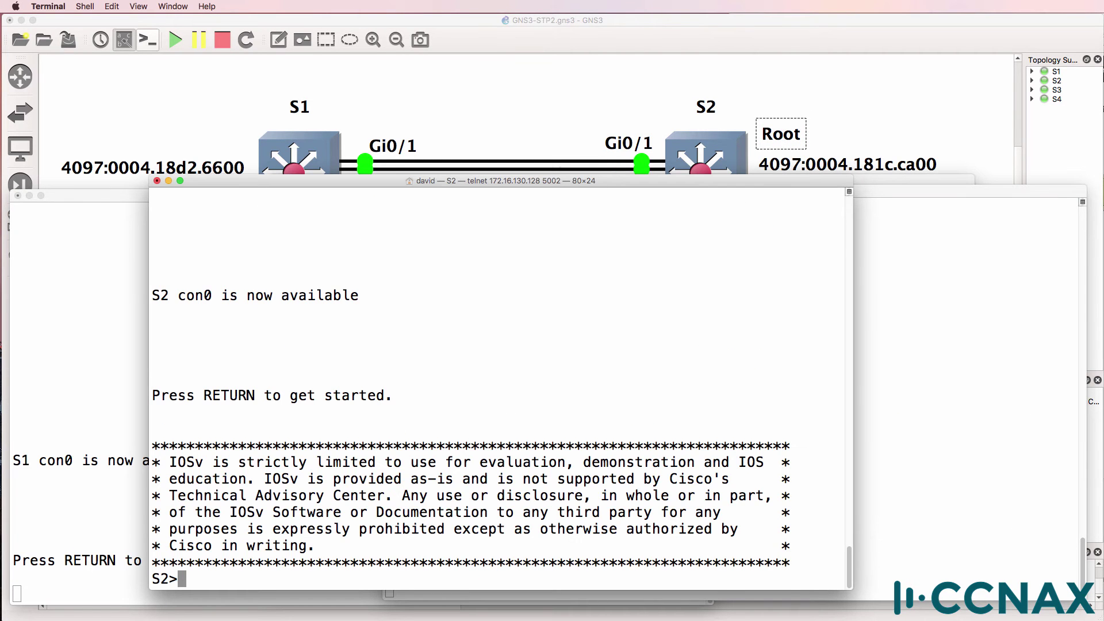
{"action": "type", "text": "en"}
{"action": "key", "text": "Return"}
{"action": "type", "text": "sh spa"}
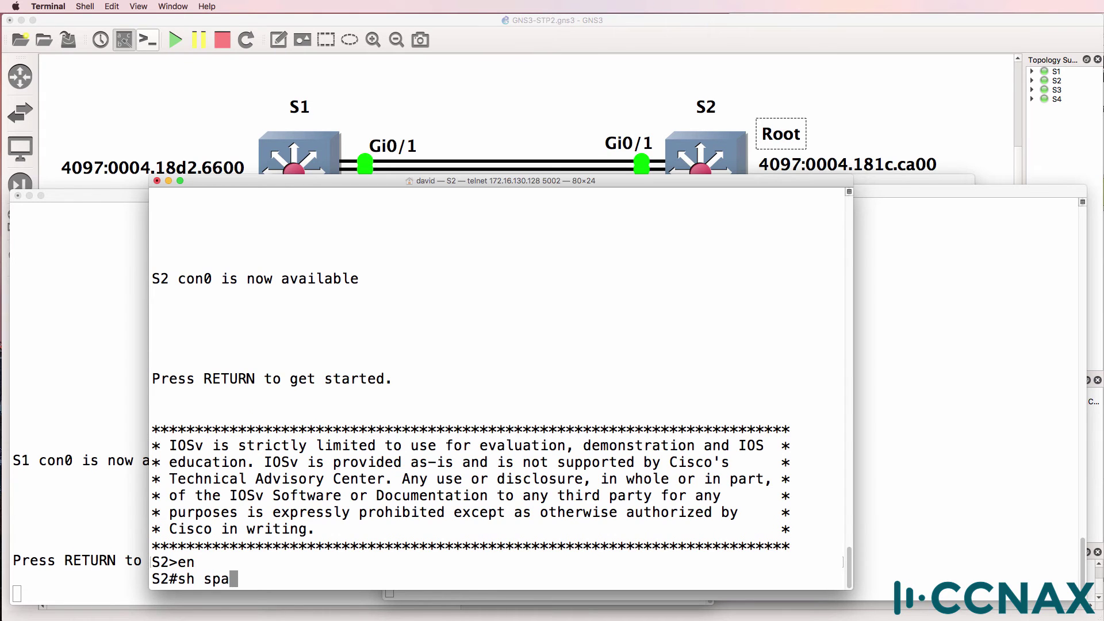
{"action": "key", "text": "Tab"}
{"action": "key", "text": "Return"}
Step: Highlight root ID 4097, root address 0004.181c.ca00, and S2's bridge priority 4096 + sys-id-ext 1
{"action": "left_click_drag", "start_coordinate": [170, 246], "coordinate": [423, 251]}
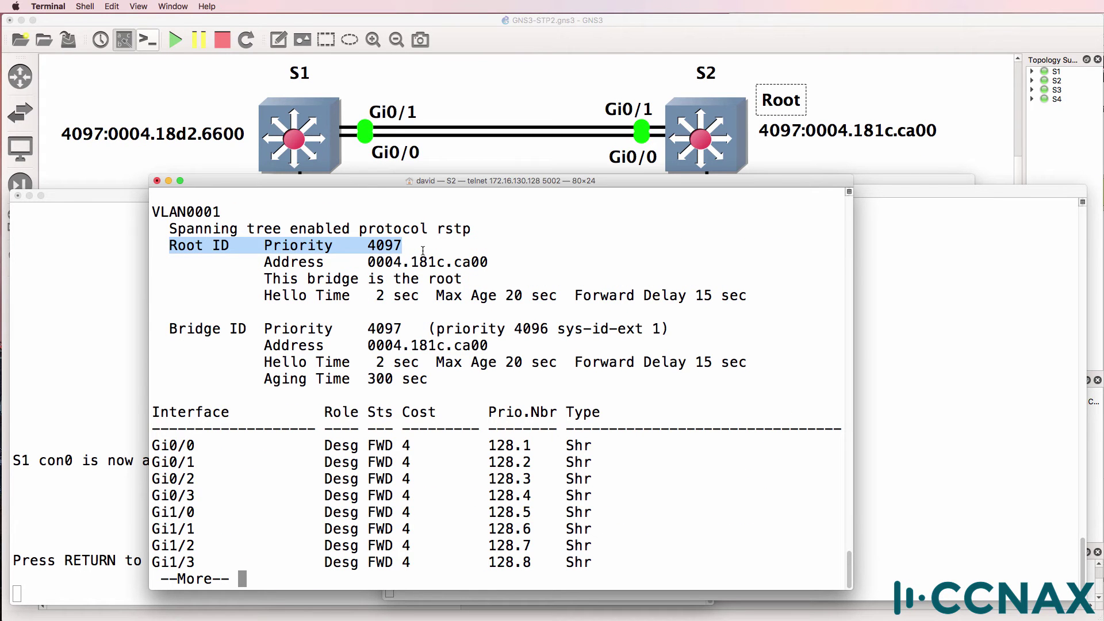
{"action": "left_click_drag", "start_coordinate": [362, 265], "coordinate": [485, 268]}
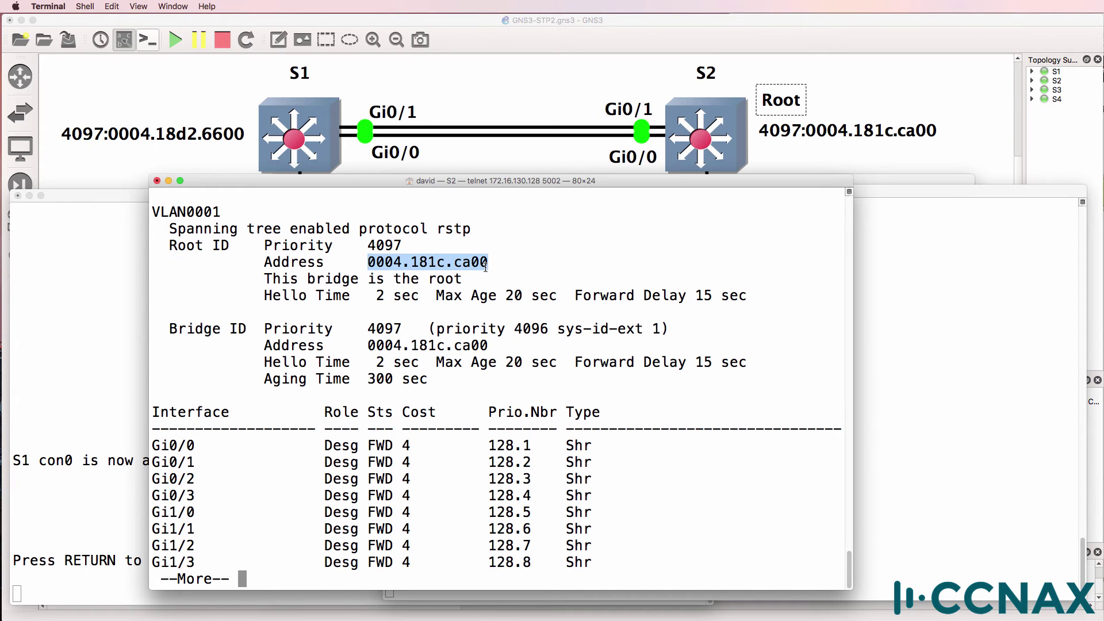
{"action": "left_click_drag", "start_coordinate": [376, 324], "coordinate": [506, 348]}
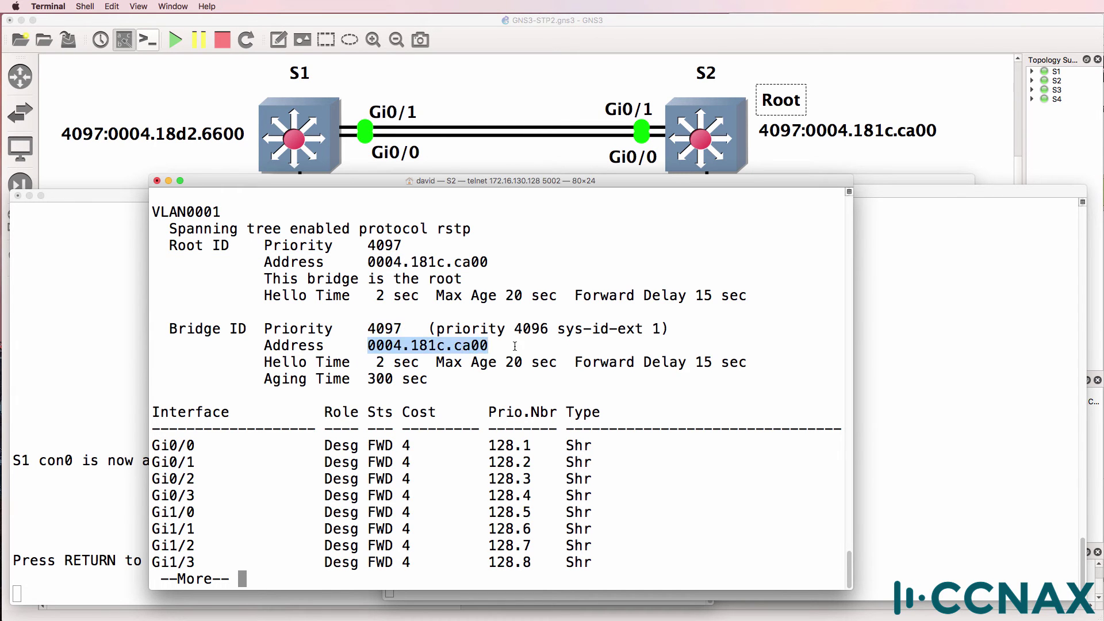
{"action": "left_click_drag", "start_coordinate": [255, 330], "coordinate": [152, 329]}
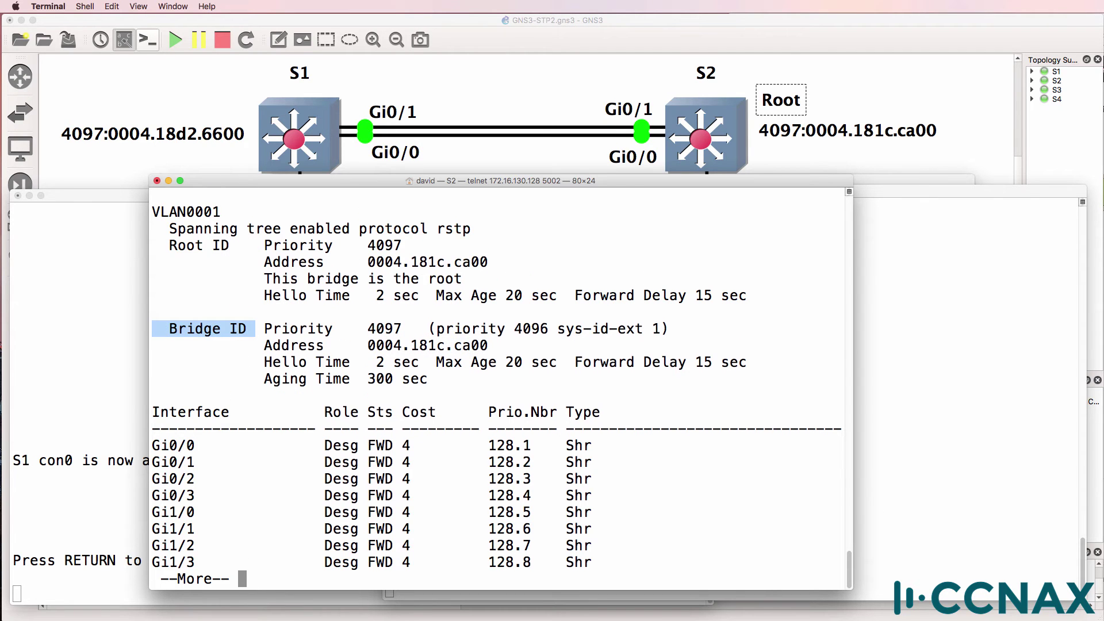
{"action": "key", "text": "space"}
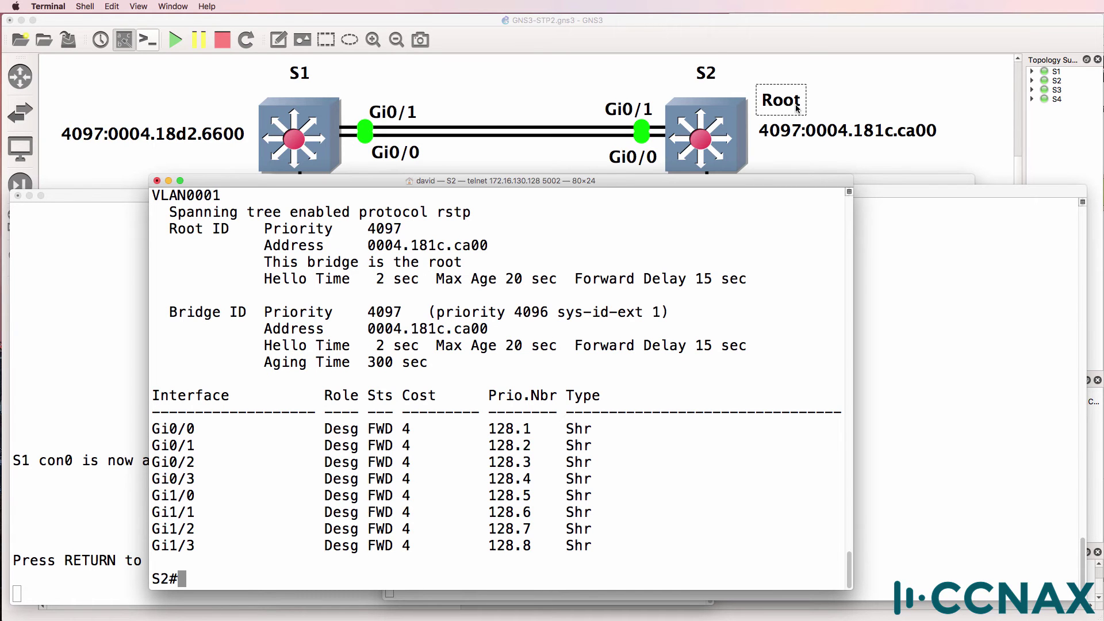
{"action": "left_click_drag", "start_coordinate": [514, 314], "coordinate": [551, 327]}
{"action": "left_click_drag", "start_coordinate": [556, 313], "coordinate": [660, 311]}
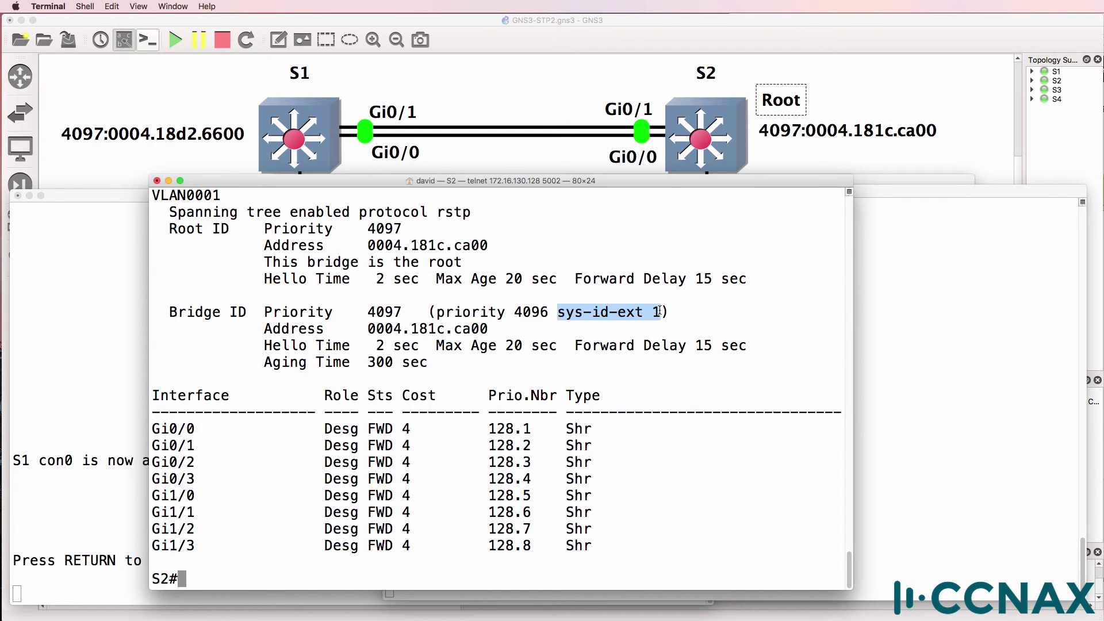
{"action": "left_click_drag", "start_coordinate": [366, 312], "coordinate": [405, 309]}
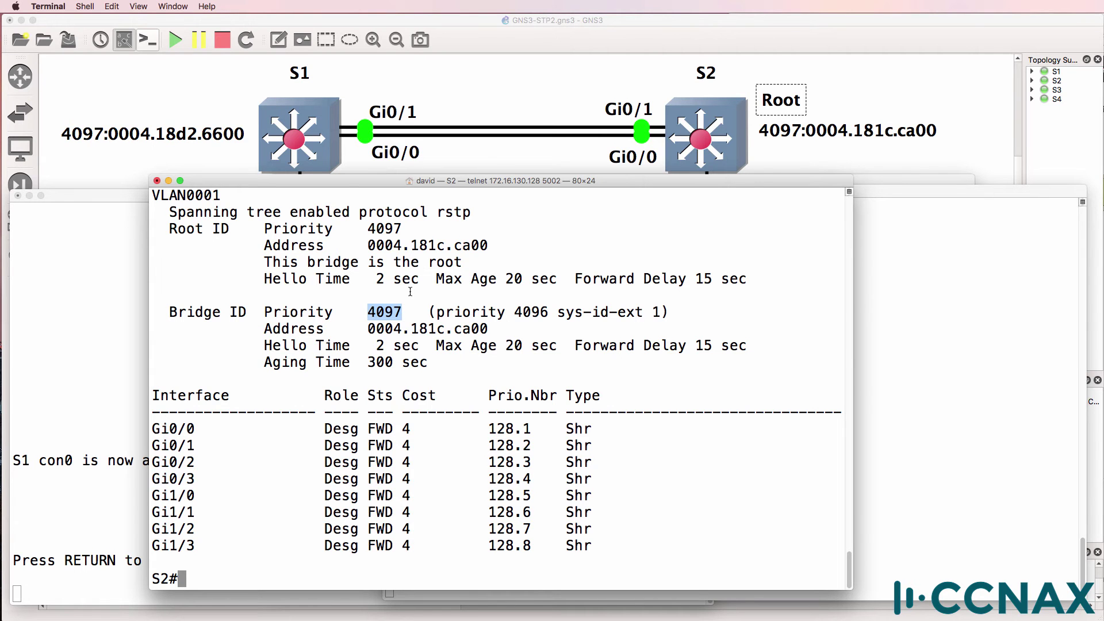
Step: Back in GNS3, nudge the Root label down beside S2 and deselect it
{"action": "left_click", "coordinate": [528, 39]}
{"action": "left_click_drag", "start_coordinate": [765, 102], "coordinate": [764, 107]}
{"action": "left_click", "coordinate": [903, 276]}
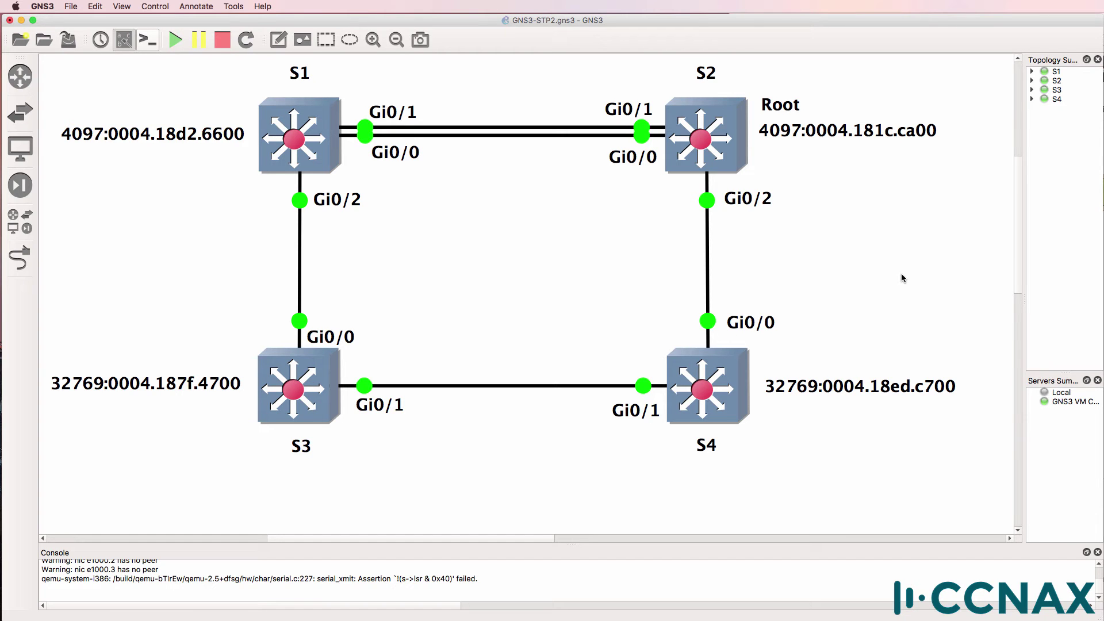
Step: Duplicate the Root label, change the copy's text to 'RP' and place it beside S4's Gi0/0
{"action": "right_click", "coordinate": [773, 106]}
{"action": "left_click", "coordinate": [802, 111]}
{"action": "left_click_drag", "start_coordinate": [791, 132], "coordinate": [839, 329]}
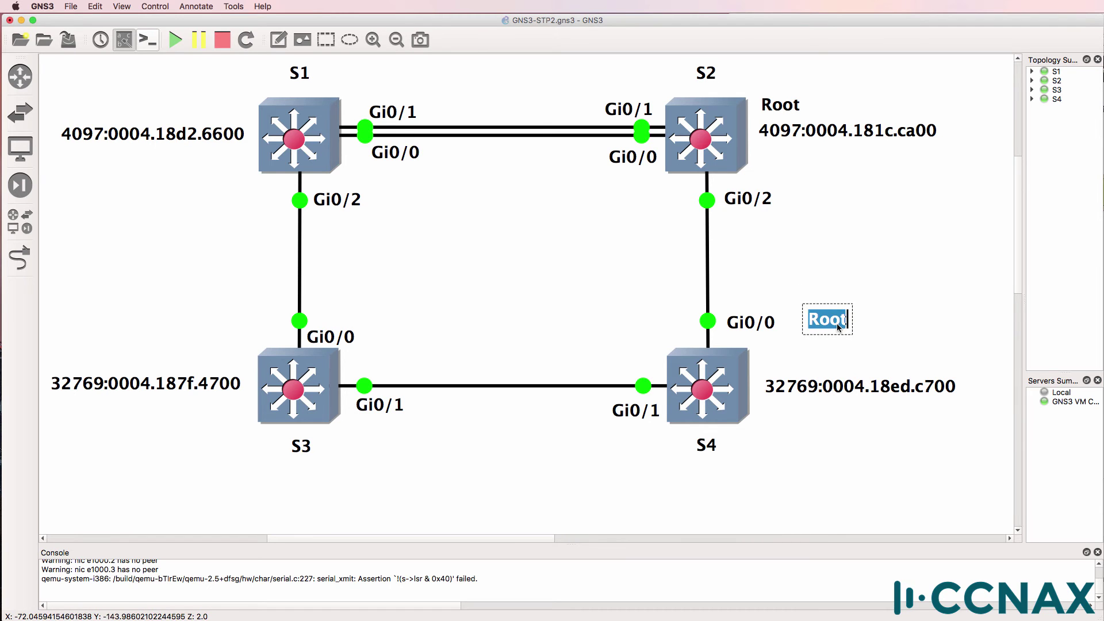
{"action": "key", "text": "BackSpace"}
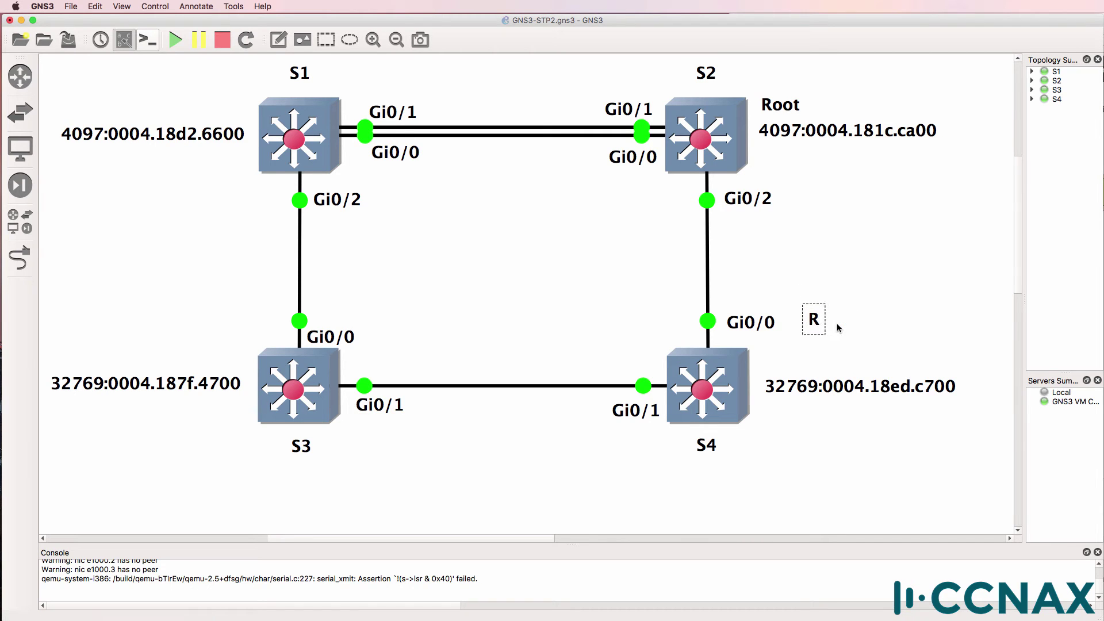
{"action": "type", "text": "P"}
{"action": "left_click", "coordinate": [838, 325]}
{"action": "left_click_drag", "start_coordinate": [821, 327], "coordinate": [802, 327]}
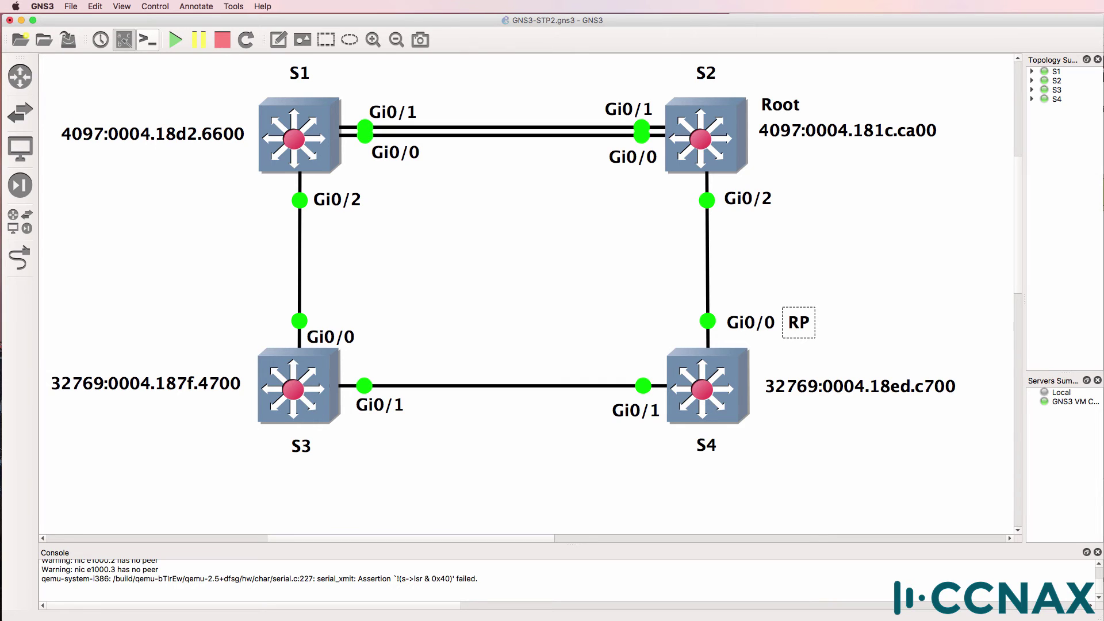
Step: On S4's console, enter privileged mode and run show spanning-tree vlan 1 root
{"action": "key", "text": "super+Tab"}
{"action": "left_click", "coordinate": [890, 375]}
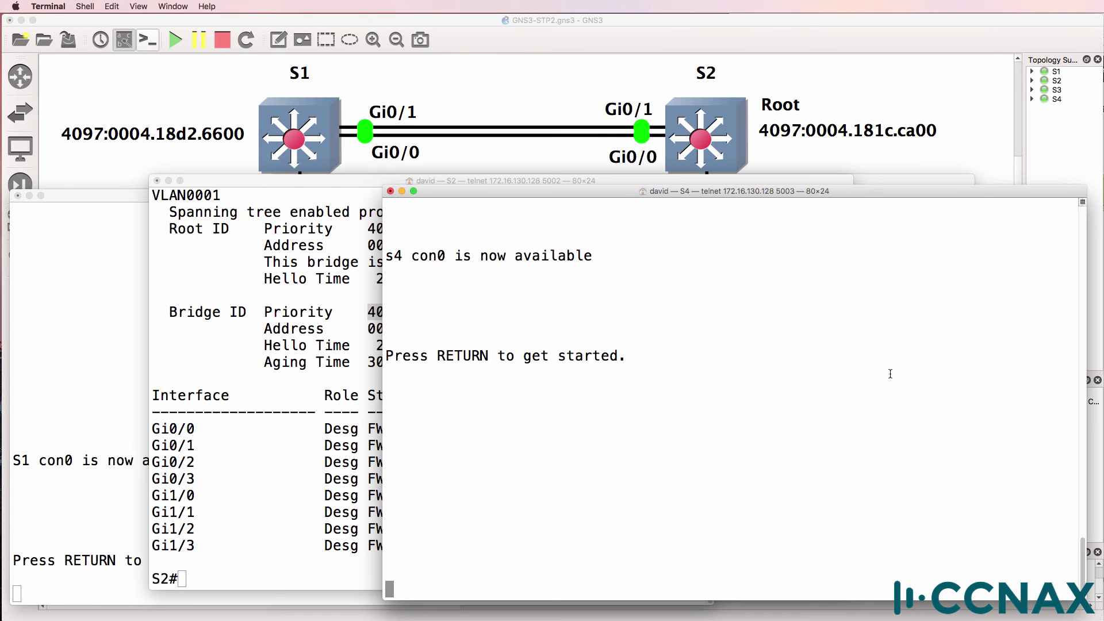
{"action": "key", "text": "Return"}
{"action": "type", "text": "en"}
{"action": "key", "text": "Return"}
{"action": "type", "text": "sh spa"}
{"action": "key", "text": "Tab"}
{"action": "type", "text": "vlan "}
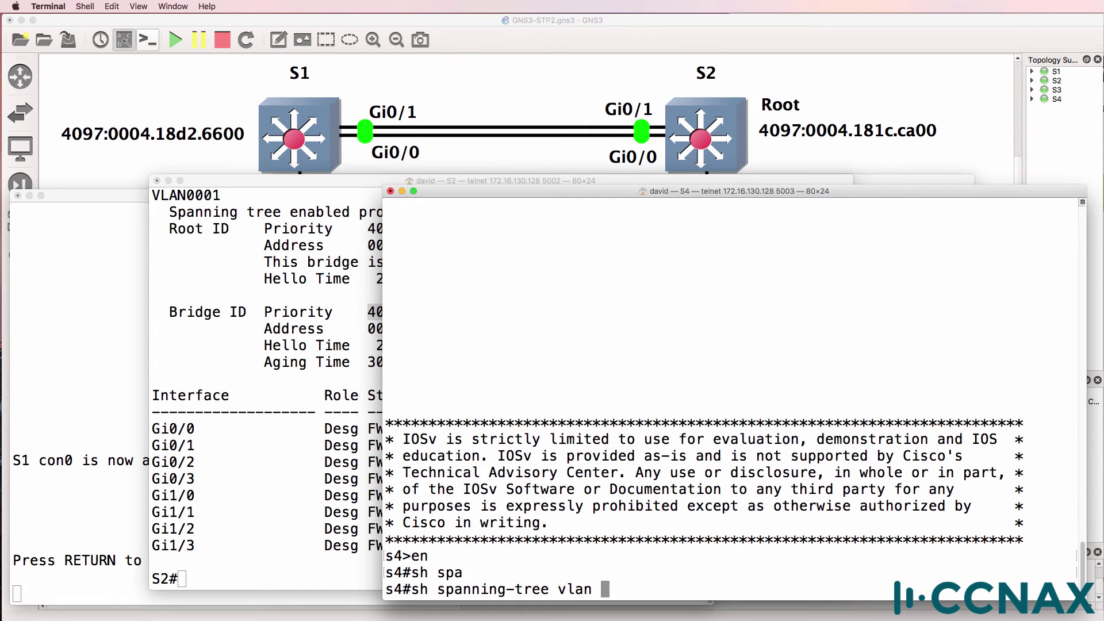
{"action": "type", "text": "1 ?ro"}
{"action": "key", "text": "Tab"}
{"action": "key", "text": "Return"}
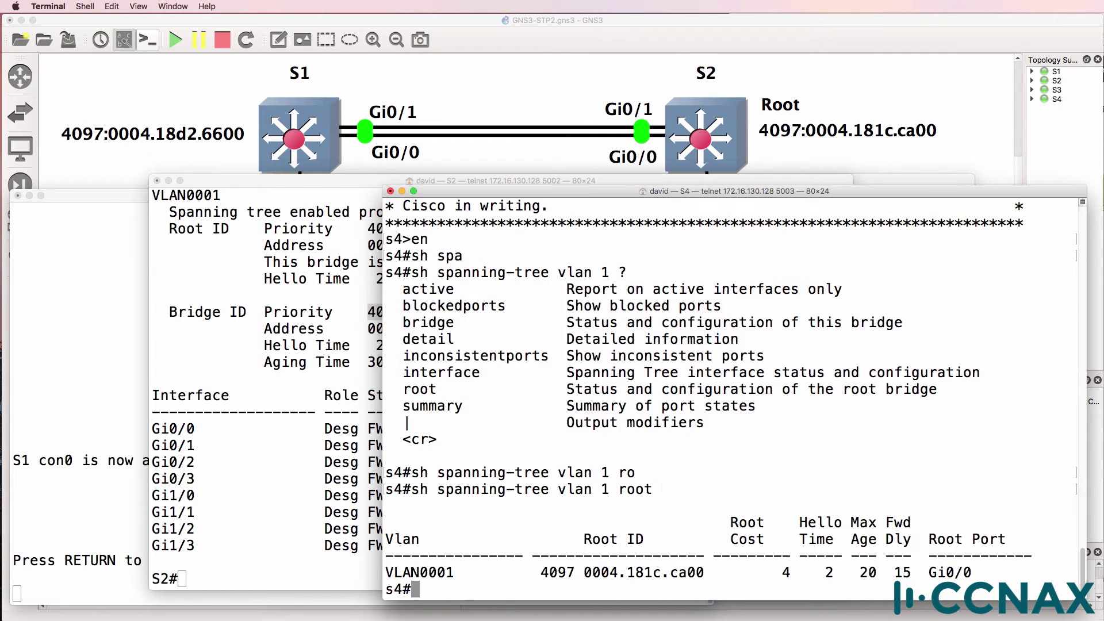
Step: Highlight root port Gi0/0, root ID 4097 0004.181c.ca00 and root cost 4, then return to GNS3
{"action": "left_click_drag", "start_coordinate": [929, 572], "coordinate": [983, 572]}
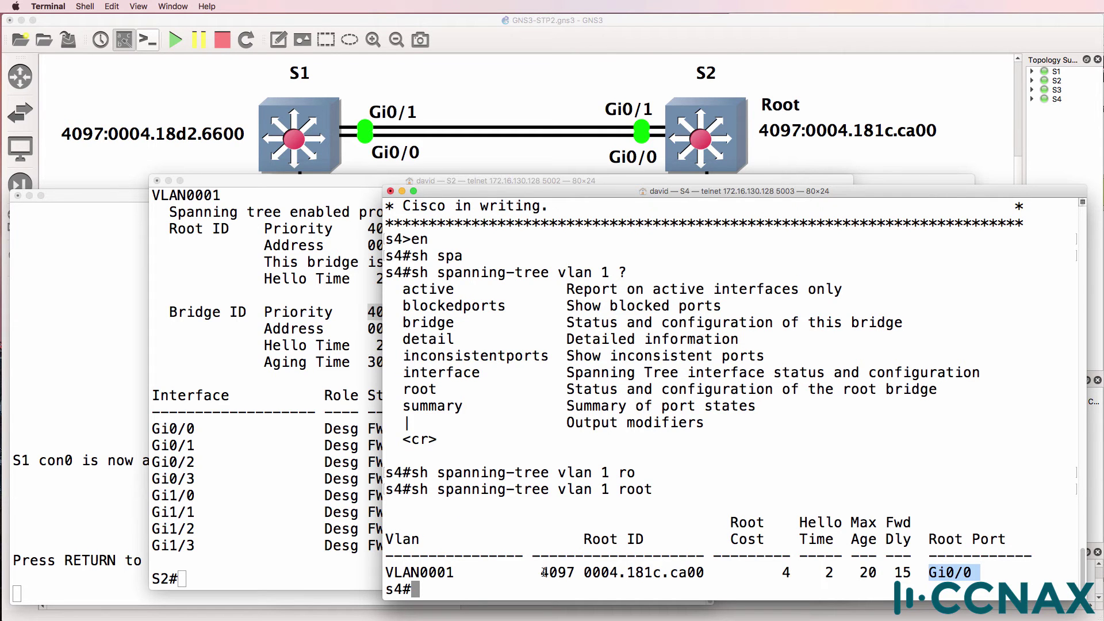
{"action": "left_click_drag", "start_coordinate": [543, 572], "coordinate": [722, 577]}
{"action": "left_click_drag", "start_coordinate": [928, 573], "coordinate": [978, 573]}
{"action": "left_click_drag", "start_coordinate": [765, 572], "coordinate": [792, 577]}
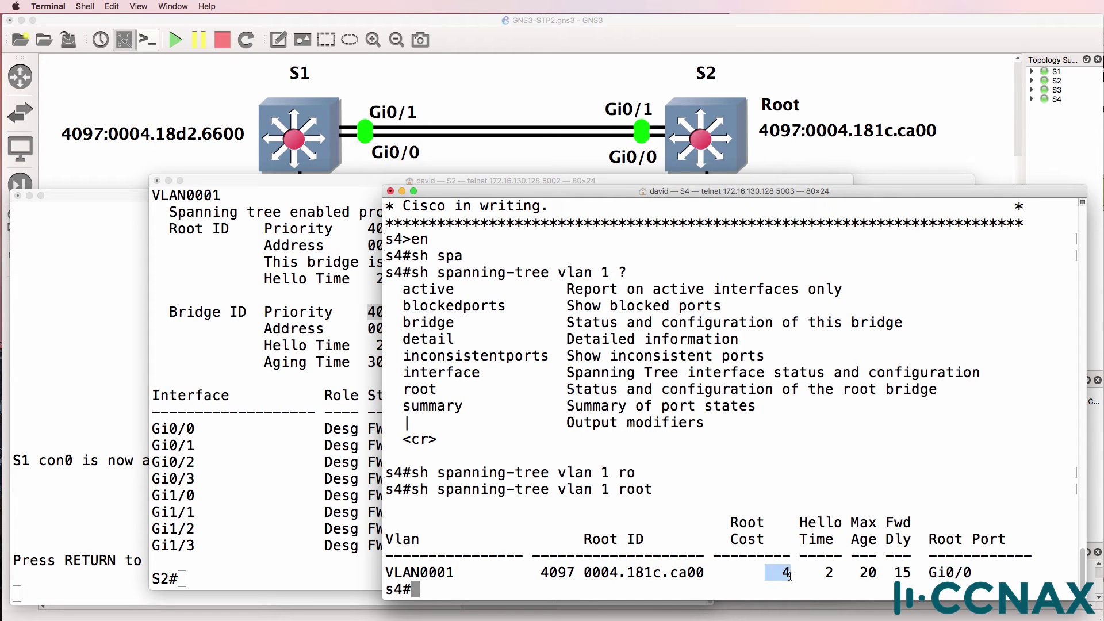
{"action": "left_click", "coordinate": [813, 15]}
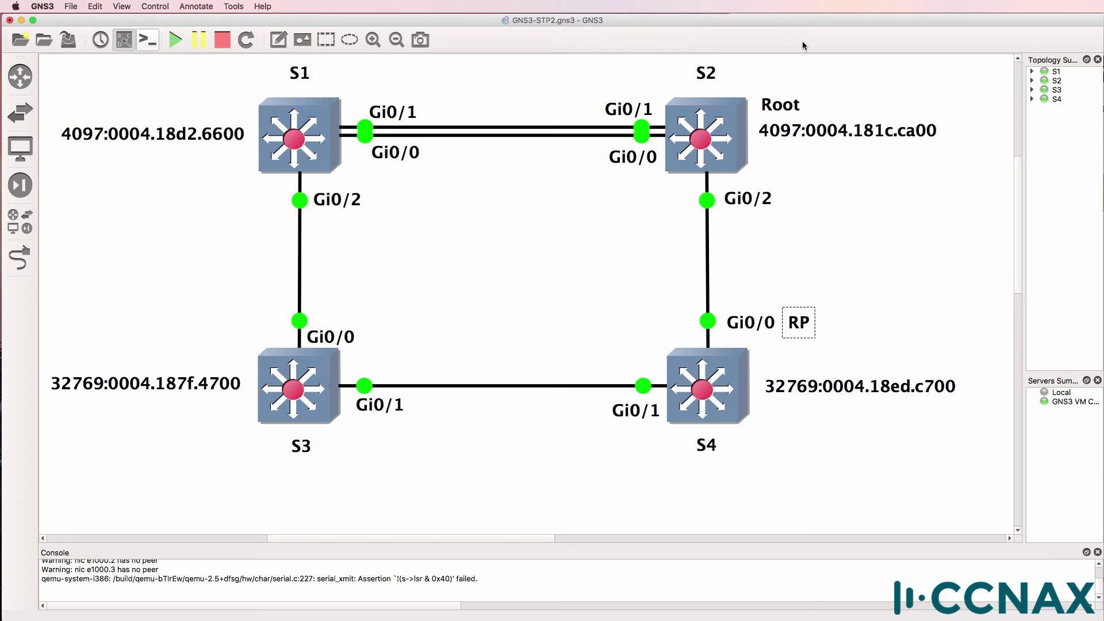
Step: Duplicate S4's RP label and place the copy beside S1's Gi0/0 on the S1–S2 link
{"action": "right_click", "coordinate": [795, 330]}
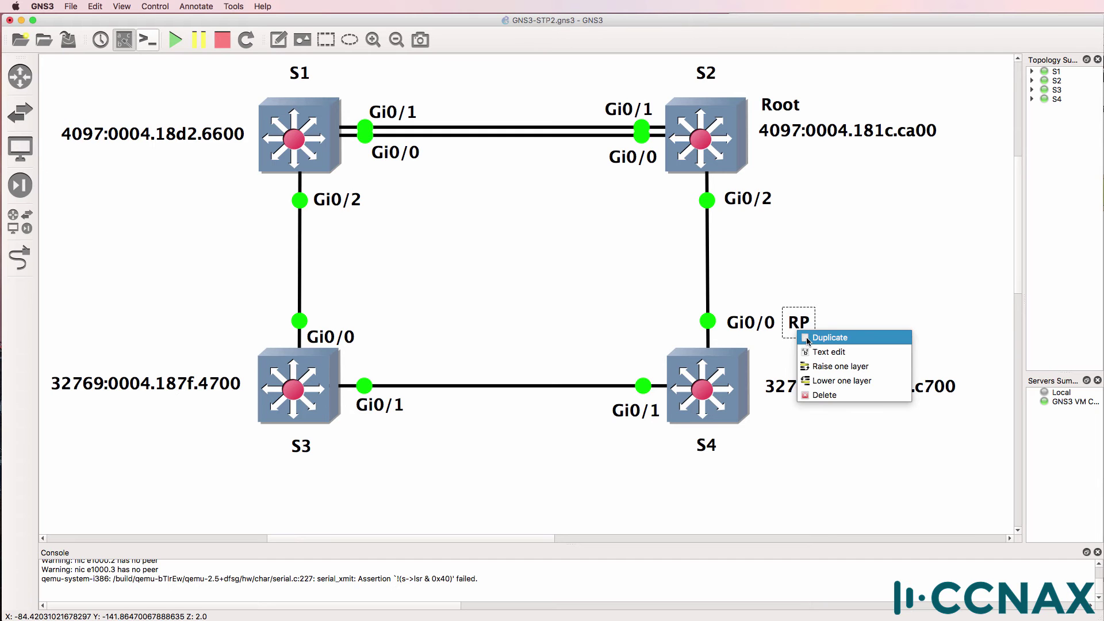
{"action": "left_click", "coordinate": [807, 341]}
{"action": "mouse_move", "coordinate": [469, 163]}
{"action": "left_mouse_down"}
{"action": "mouse_move", "coordinate": [470, 149]}
{"action": "mouse_move", "coordinate": [441, 152]}
{"action": "mouse_move", "coordinate": [426, 105]}
{"action": "mouse_move", "coordinate": [401, 134]}
{"action": "mouse_move", "coordinate": [450, 118]}
{"action": "mouse_move", "coordinate": [447, 154]}
{"action": "left_mouse_up"}
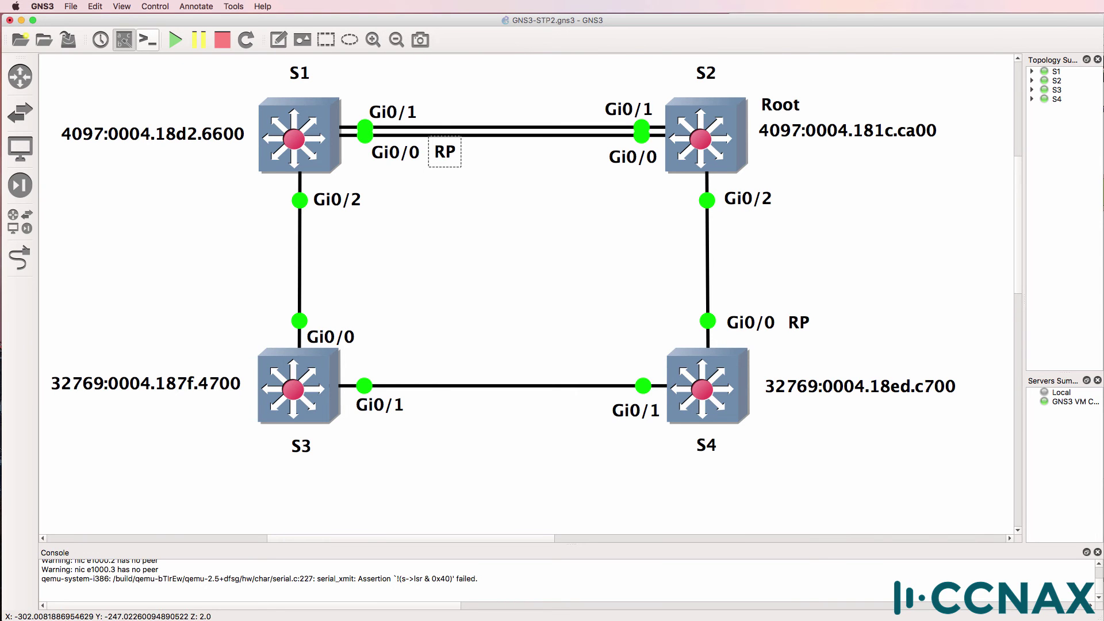
Step: On S1, run show spanning-tree and mark Gi0/0 as root port and Gi0/1 as alternate blocking
{"action": "key", "text": "super+Tab"}
{"action": "key", "text": "super+grave"}
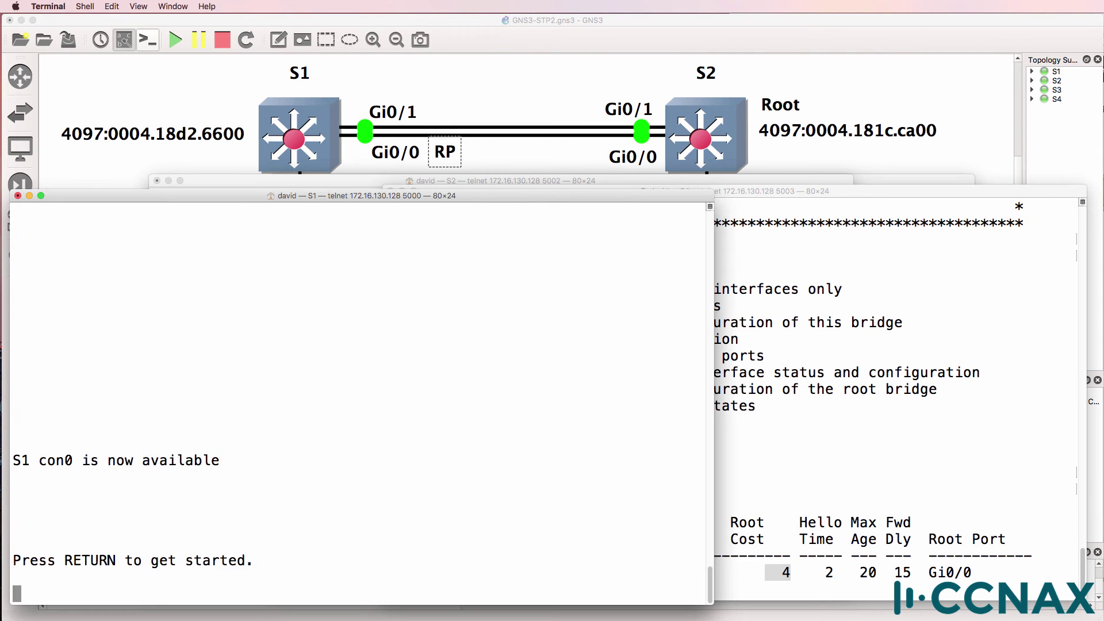
{"action": "key", "text": "Return"}
{"action": "type", "text": "en"}
{"action": "key", "text": "Return"}
{"action": "type", "text": "sh"}
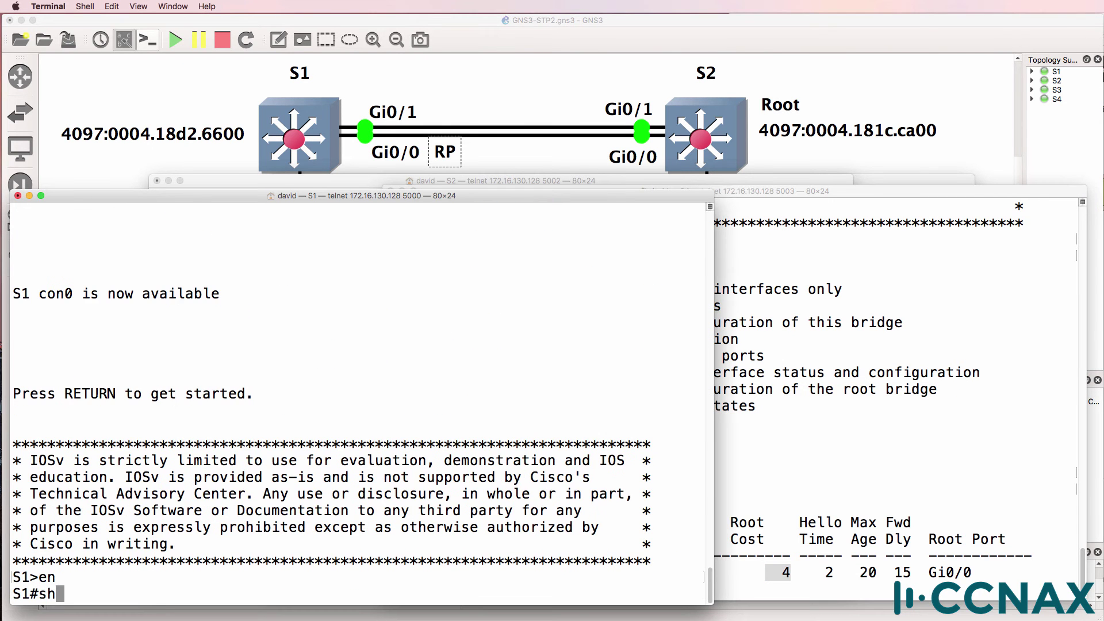
{"action": "type", "text": " sp"}
{"action": "key", "text": "Tab"}
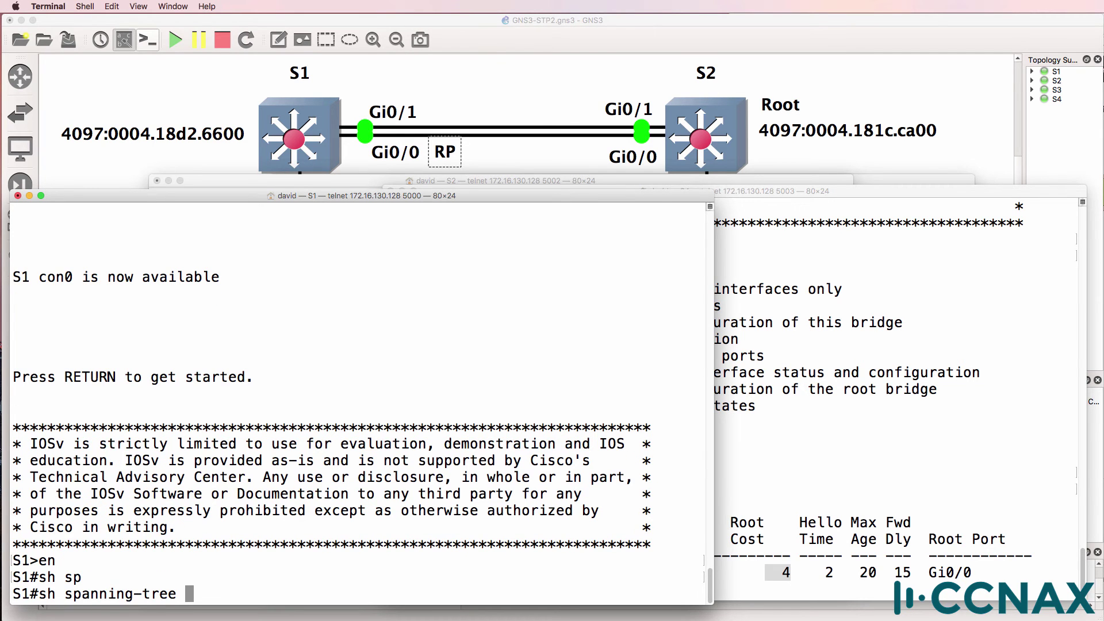
{"action": "key", "text": "Return"}
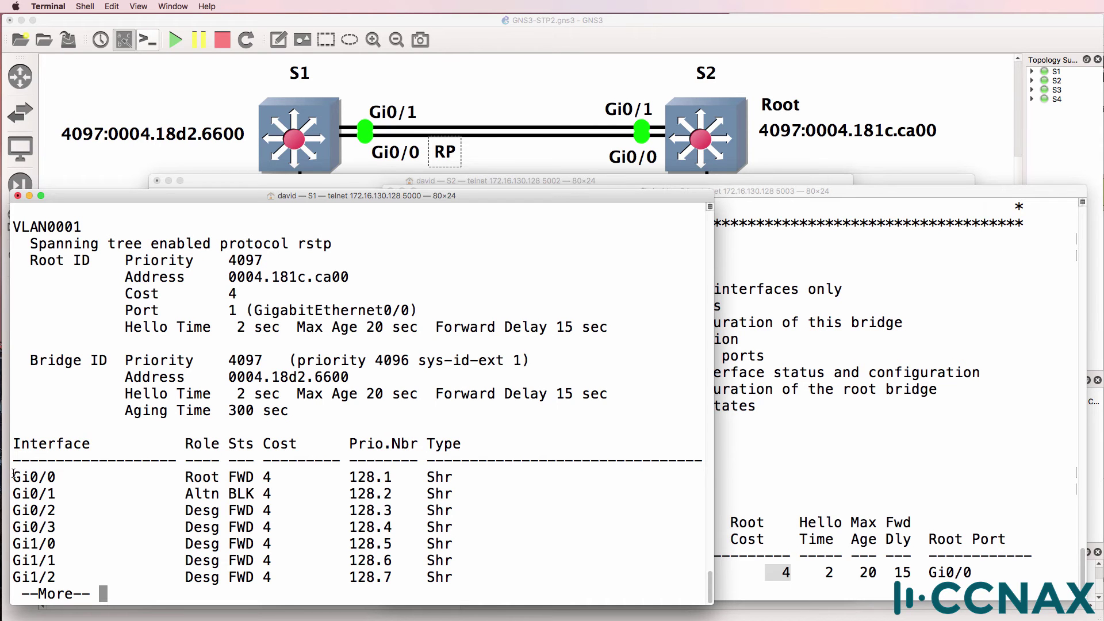
{"action": "left_click_drag", "start_coordinate": [14, 474], "coordinate": [529, 471]}
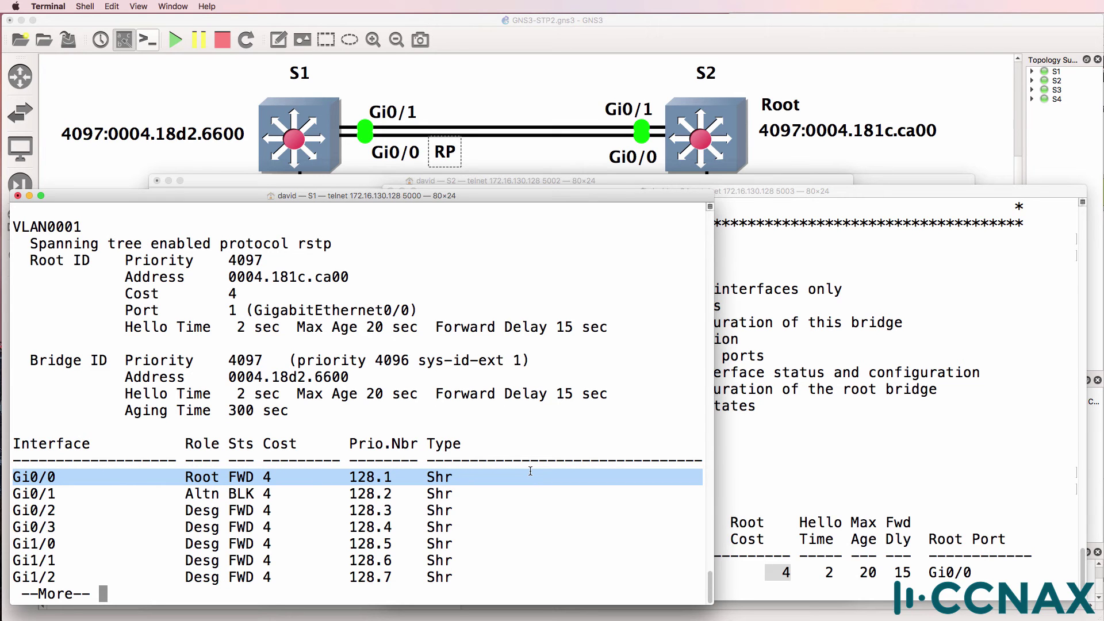
{"action": "left_click_drag", "start_coordinate": [176, 494], "coordinate": [281, 493]}
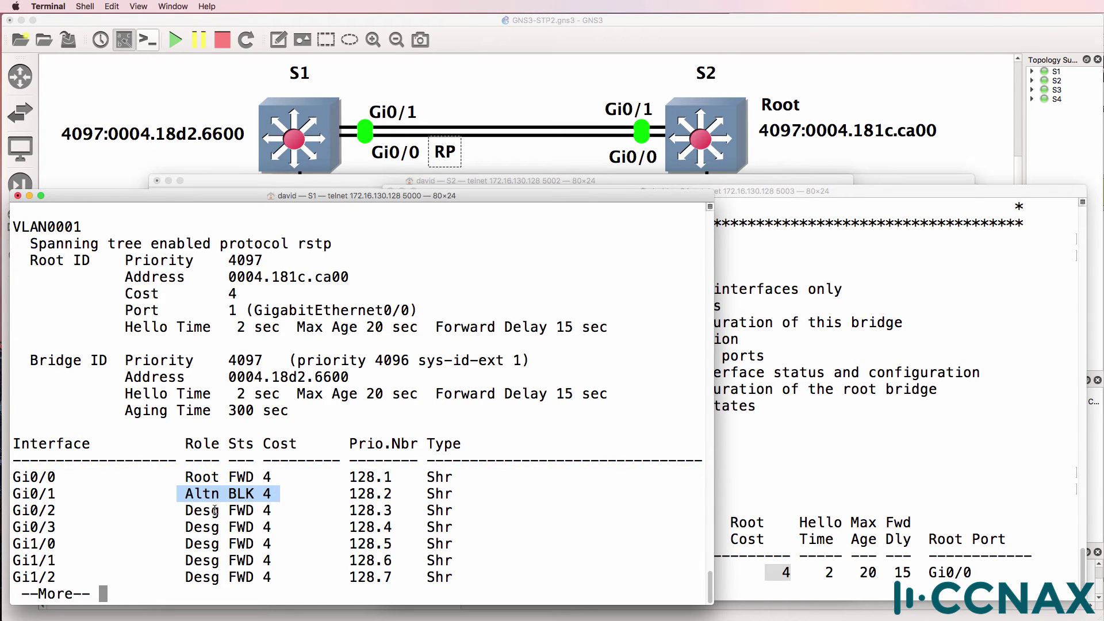
Step: Run show spanning-tree vlan 1 root on S1, mark Gi0/0 as root port, and return to GNS3
{"action": "key", "text": "space"}
{"action": "type", "text": "sh"}
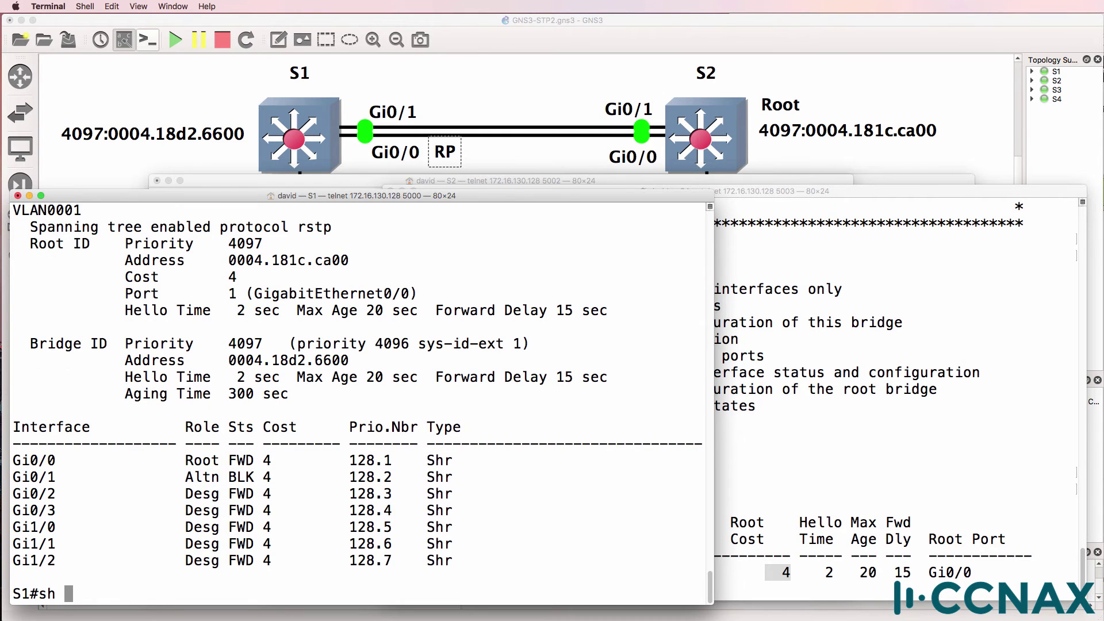
{"action": "type", "text": " sp"}
{"action": "key", "text": "Tab"}
{"action": "type", "text": "vlan 1 ro"}
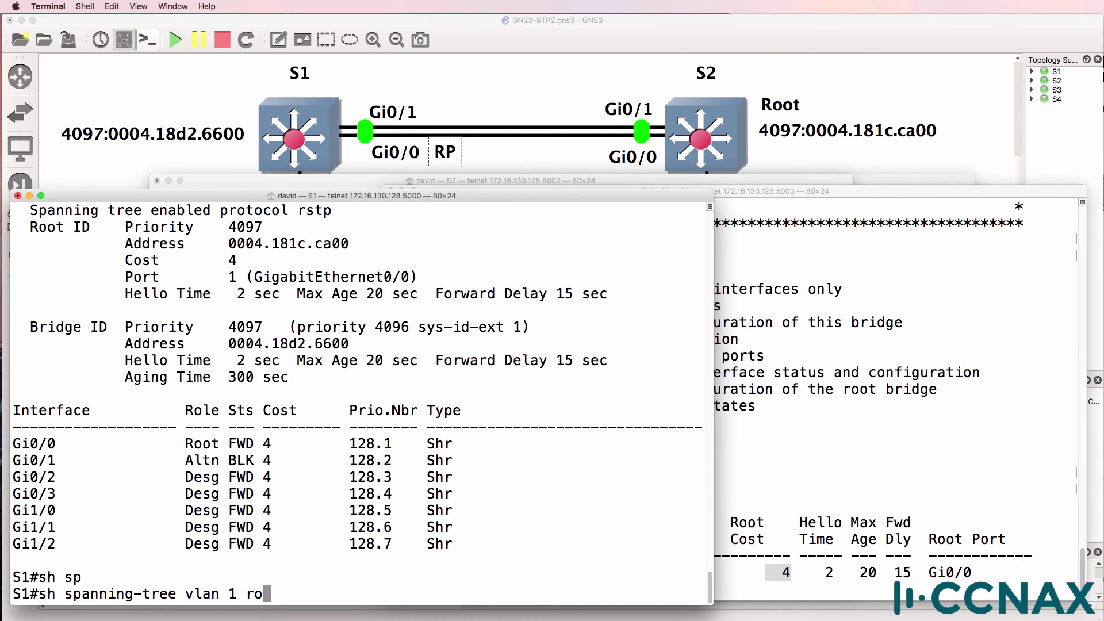
{"action": "key", "text": "Tab"}
{"action": "key", "text": "Return"}
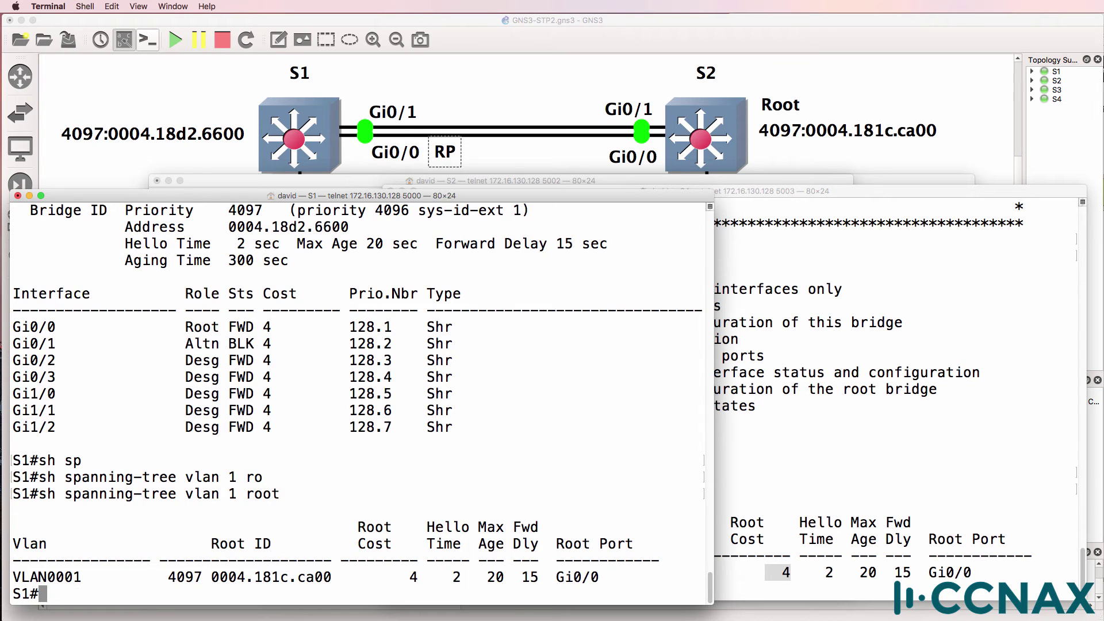
{"action": "left_click_drag", "start_coordinate": [555, 576], "coordinate": [604, 580]}
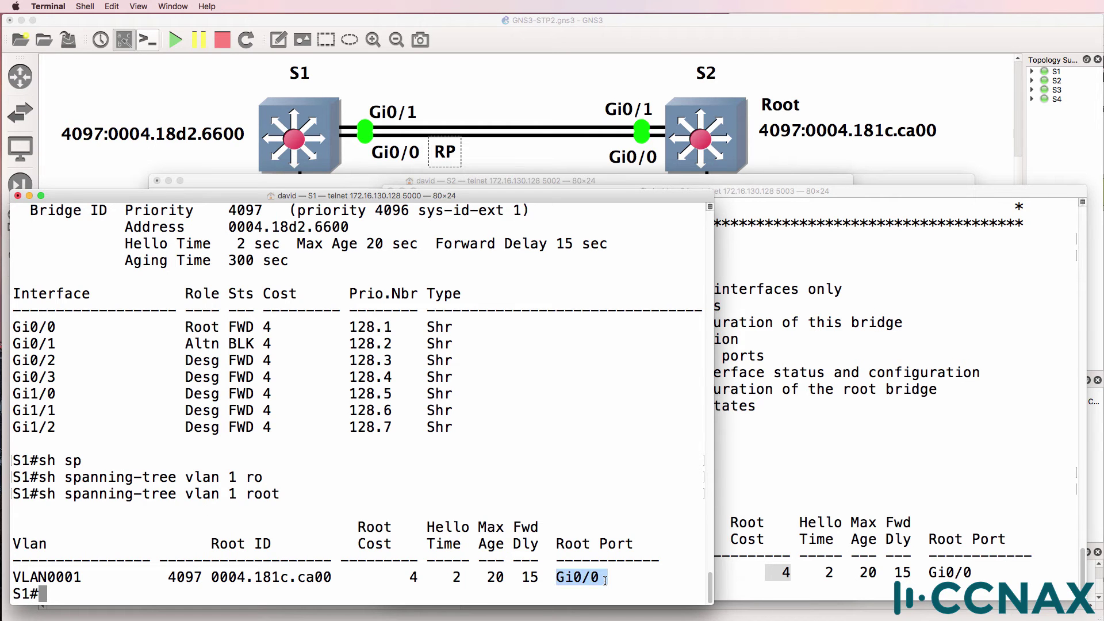
{"action": "left_click", "coordinate": [551, 37]}
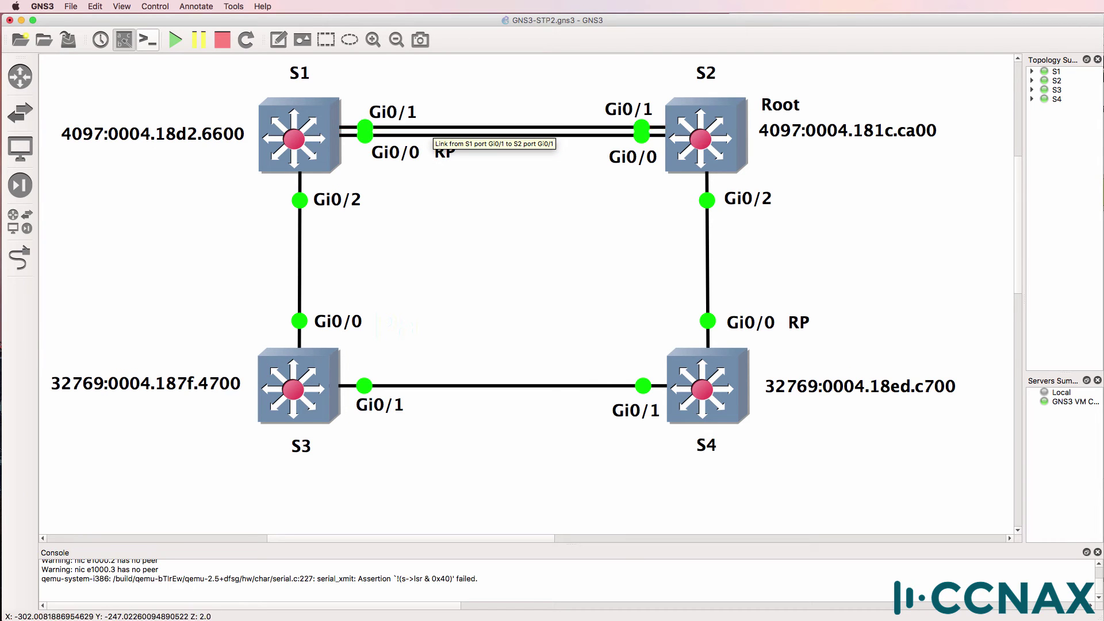
{"action": "key", "text": "super+Tab"}
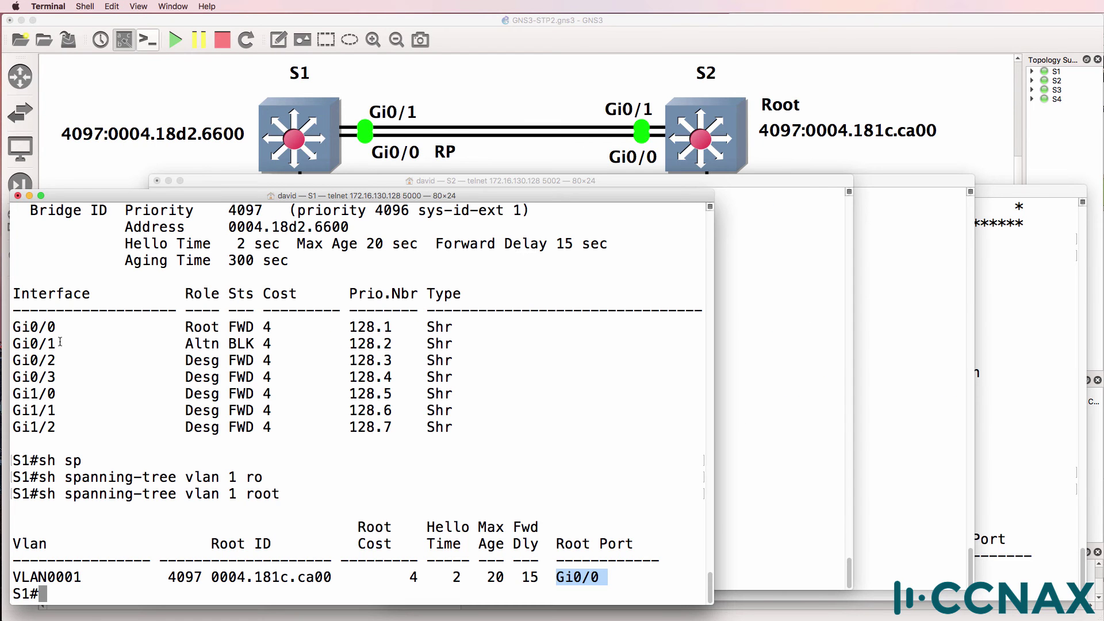
{"action": "left_click_drag", "start_coordinate": [342, 327], "coordinate": [396, 327]}
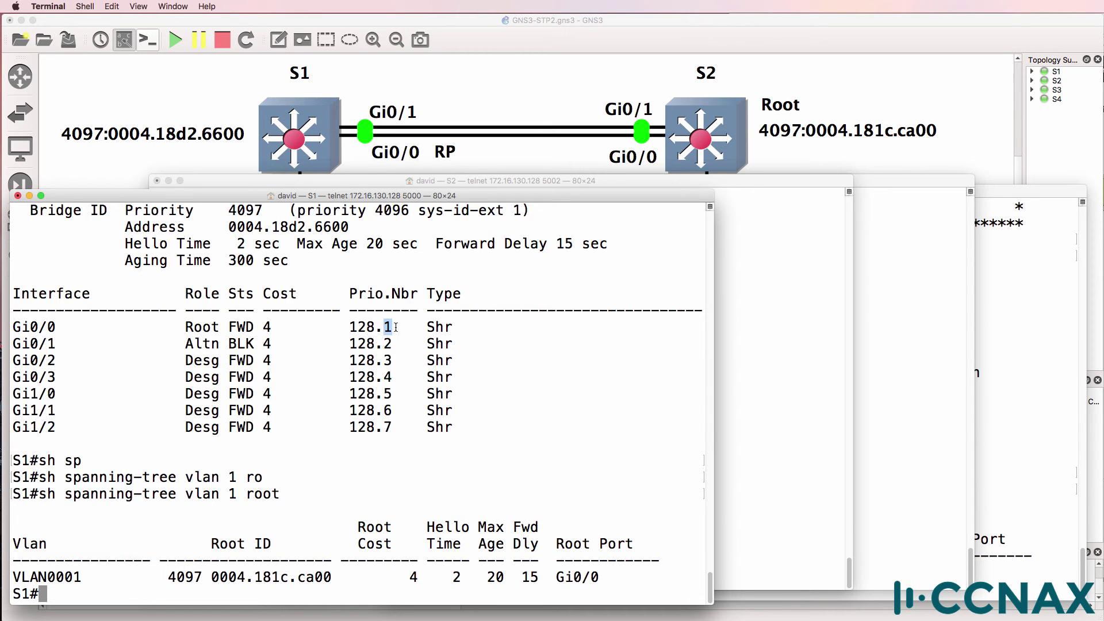
{"action": "left_click_drag", "start_coordinate": [383, 344], "coordinate": [390, 344]}
{"action": "left_click_drag", "start_coordinate": [382, 327], "coordinate": [392, 327]}
{"action": "left_click", "coordinate": [460, 23]}
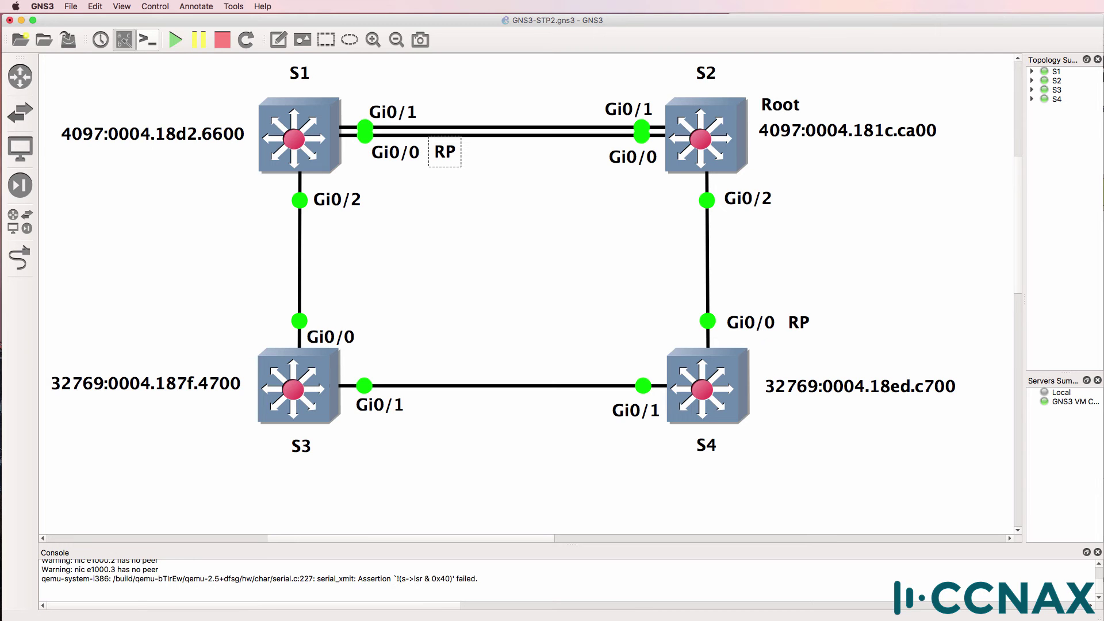
Step: On S3's console, enter privileged mode, run show spanning-tree vlan 1 root and mark root port Gi0/0
{"action": "key", "text": "super+Tab"}
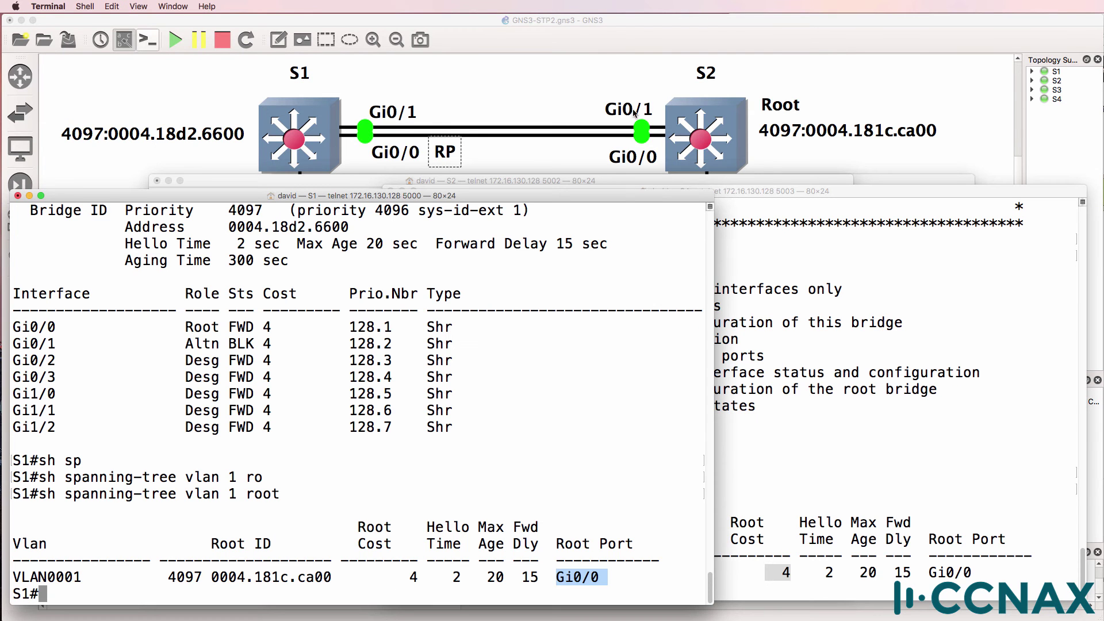
{"action": "left_click", "coordinate": [888, 178]}
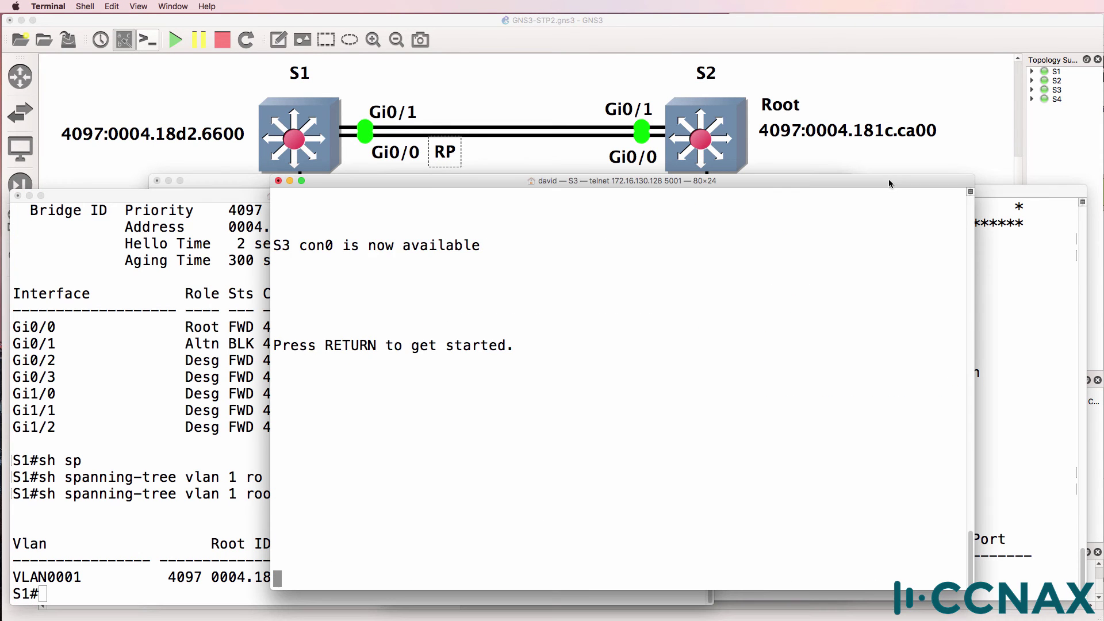
{"action": "key", "text": "Return"}
{"action": "type", "text": "en"}
{"action": "key", "text": "Return"}
{"action": "type", "text": "sh spa"}
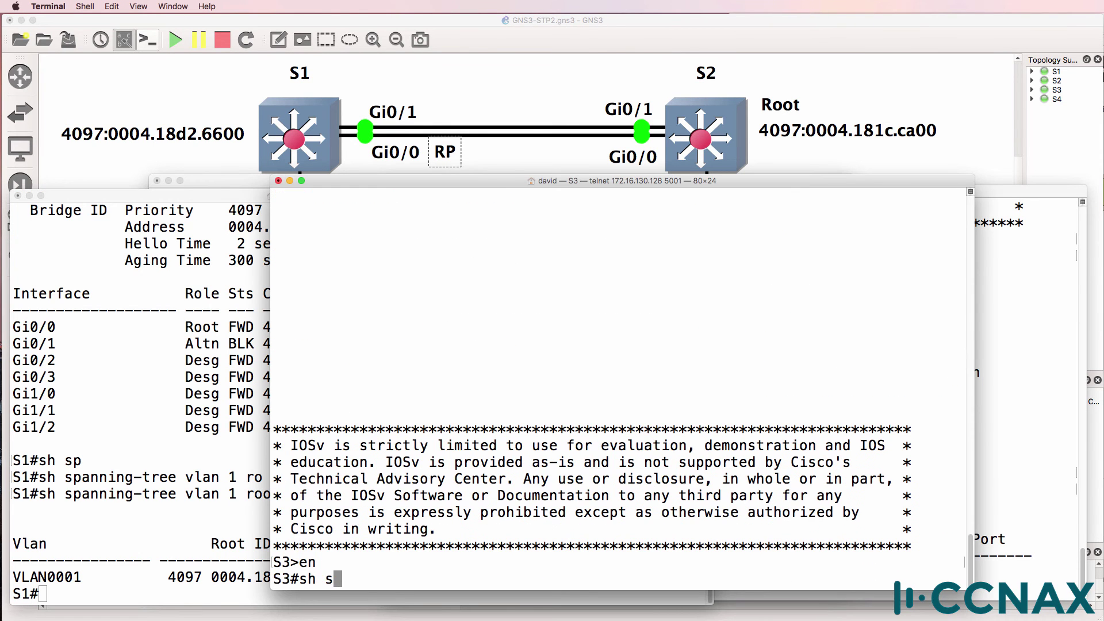
{"action": "key", "text": "Tab"}
{"action": "type", "text": "vlan 1 ro"}
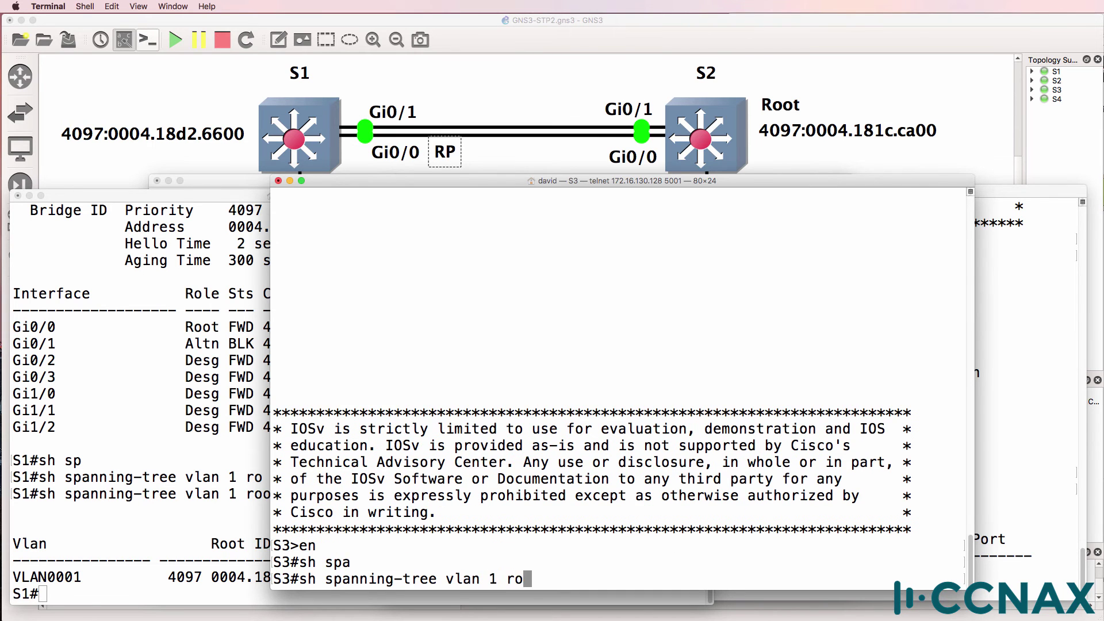
{"action": "key", "text": "Tab"}
{"action": "key", "text": "Return"}
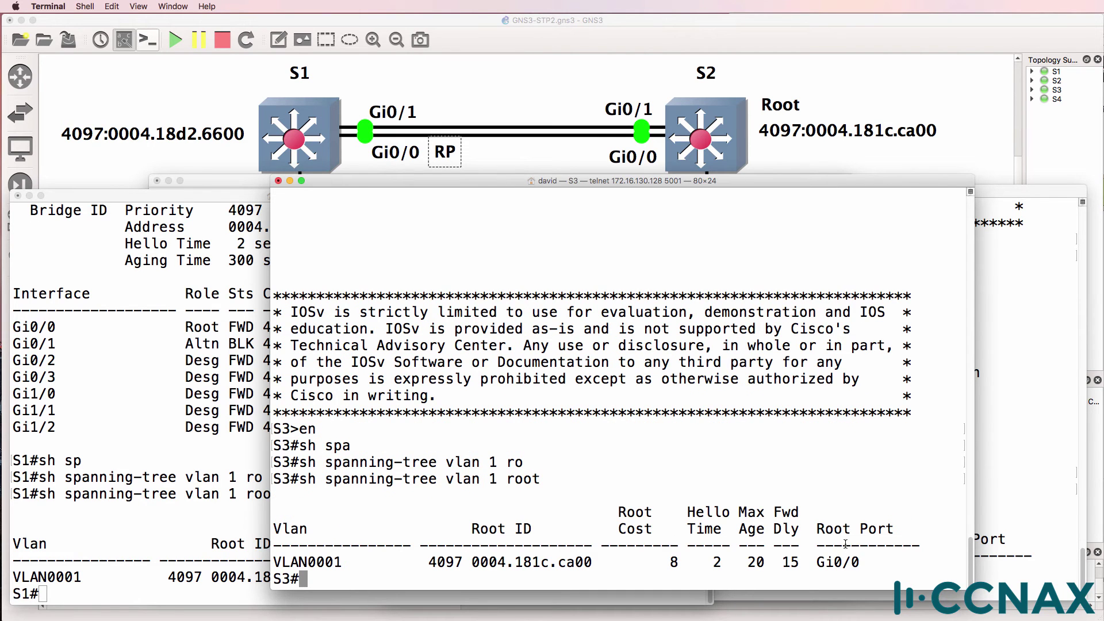
{"action": "left_click_drag", "start_coordinate": [860, 564], "coordinate": [813, 563]}
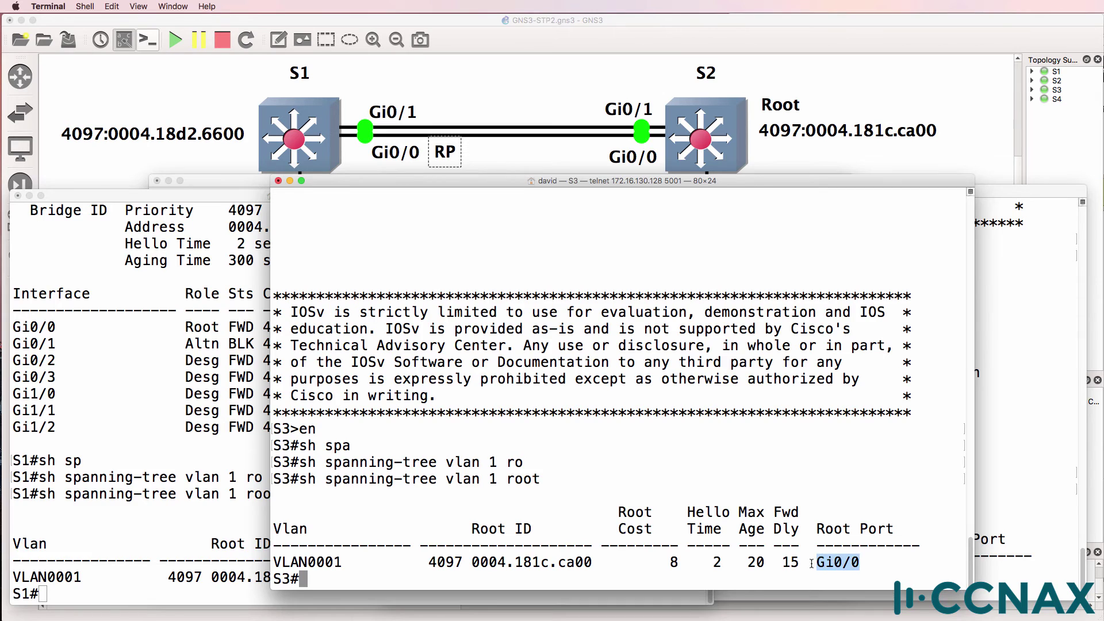
Step: Back in the GNS3 topology, duplicate S4's RP label for S3
{"action": "key", "text": "super+Tab"}
{"action": "right_click", "coordinate": [788, 325]}
{"action": "left_click", "coordinate": [816, 330]}
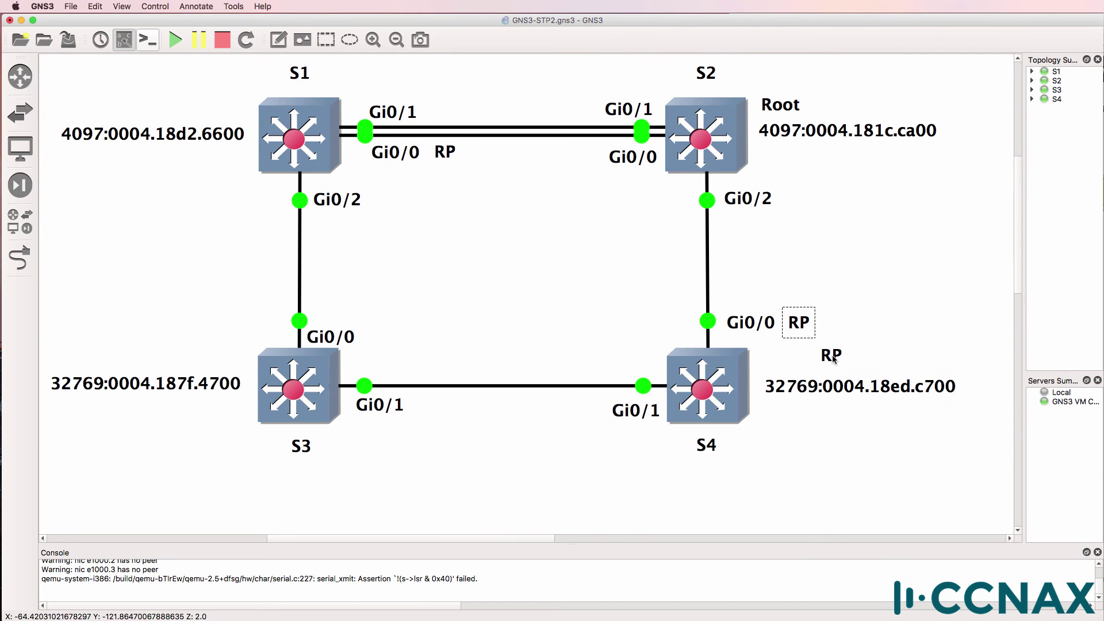